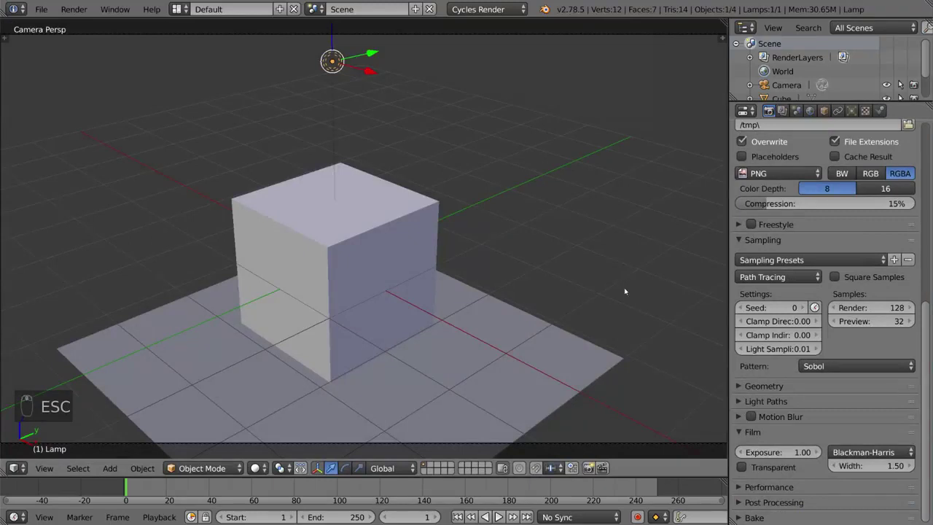
Render the scene at 128 samples and zoom into the result to inspect the grainy shadows
{"action": "key", "text": "F12"}
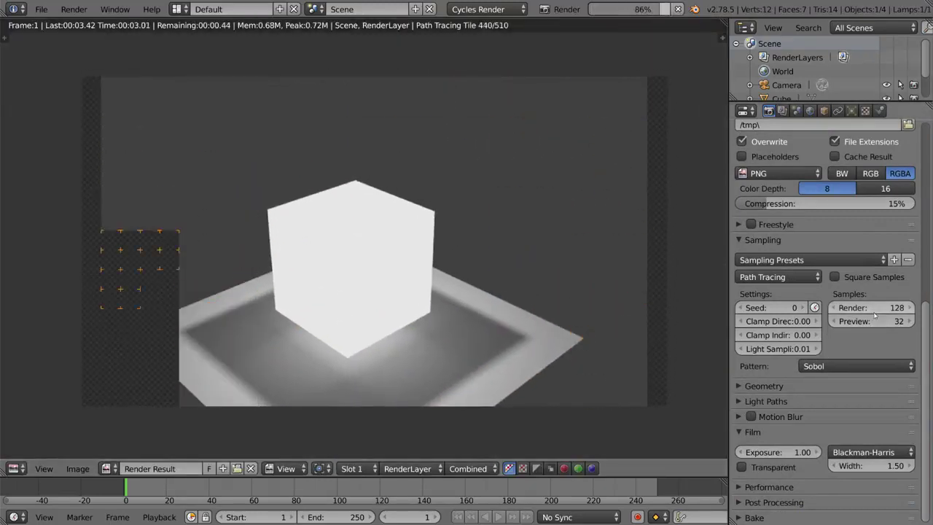
{"action": "middle_click_drag", "start_coordinate": [560, 398], "coordinate": [546, 245]}
{"action": "scroll", "coordinate": [533, 297], "scroll_direction": "up", "scroll_amount": 5}
{"action": "scroll", "coordinate": [546, 244], "scroll_direction": "up", "scroll_amount": 6}
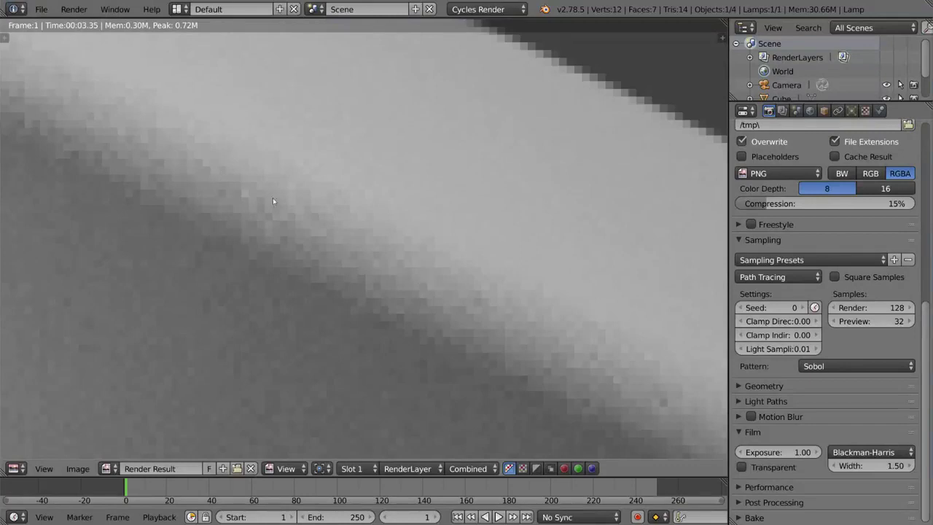
{"action": "scroll", "coordinate": [419, 273], "scroll_direction": "down", "scroll_amount": 8}
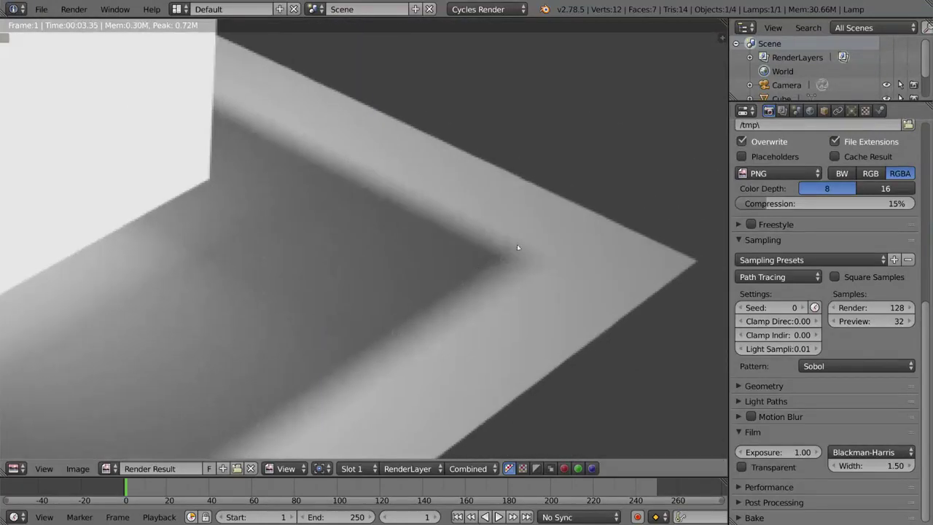
{"action": "scroll", "coordinate": [468, 280], "scroll_direction": "up", "scroll_amount": 3}
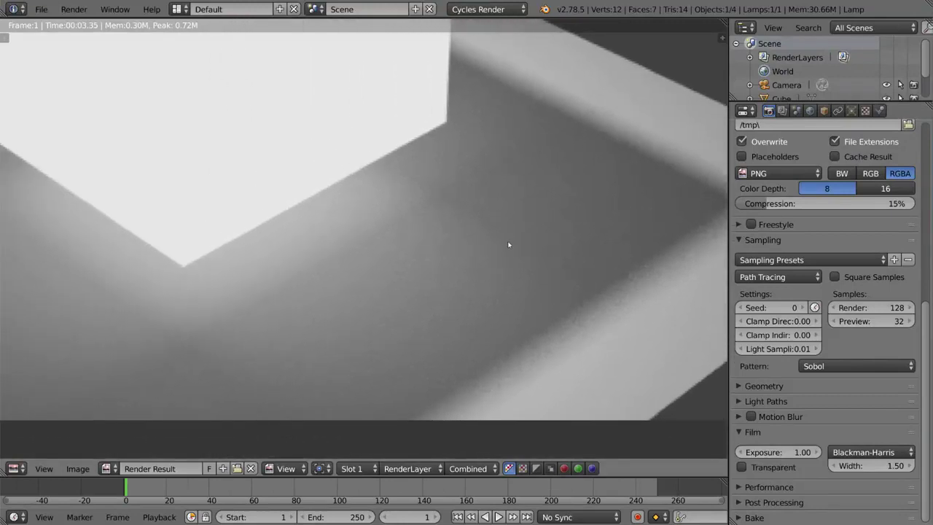
{"action": "scroll", "coordinate": [508, 246], "scroll_direction": "down", "scroll_amount": 3}
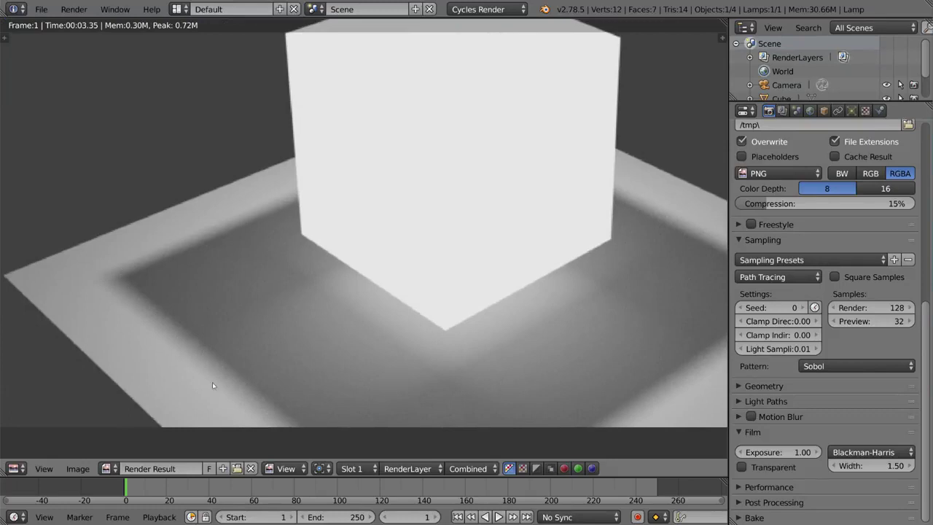
Set the render samples to 300 and select the empty Slot 2 for the next render
{"action": "left_click", "coordinate": [885, 308]}
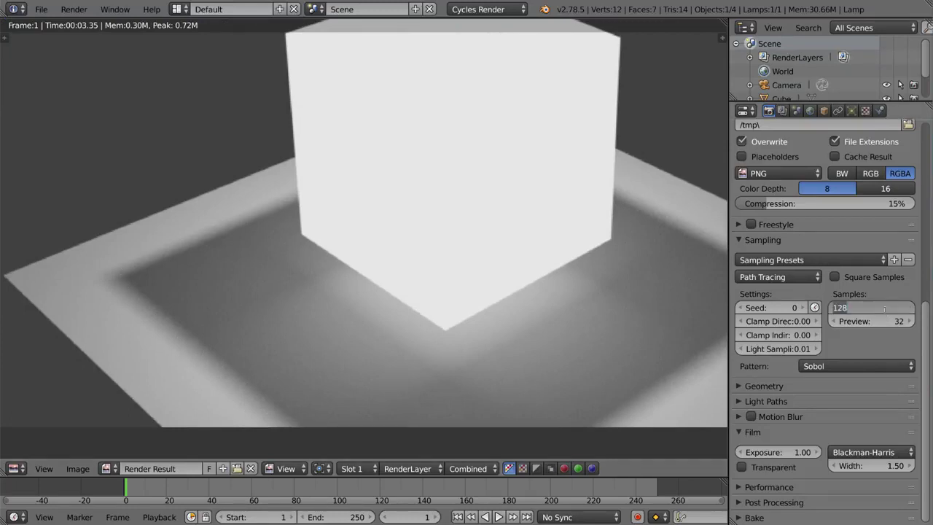
{"action": "type", "text": "300"}
{"action": "key", "text": "Return"}
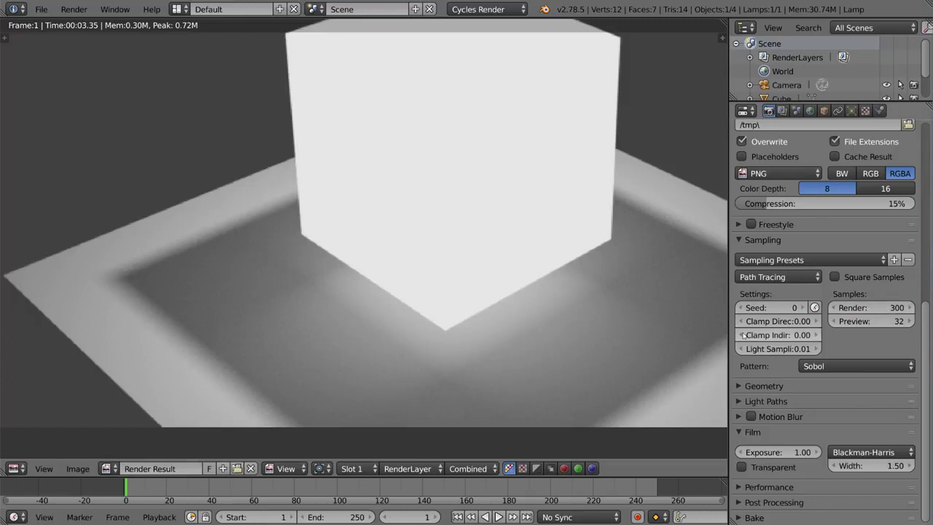
{"action": "left_click", "coordinate": [361, 469]}
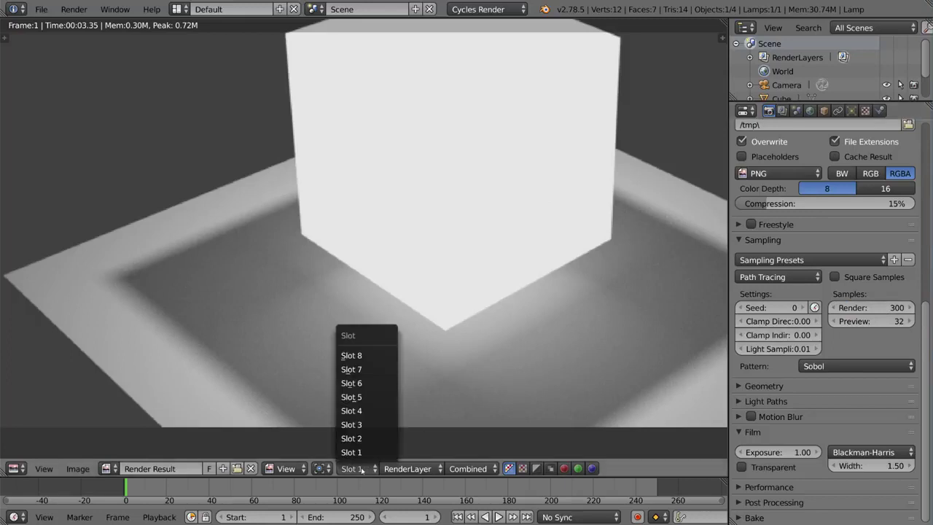
{"action": "left_click", "coordinate": [363, 440]}
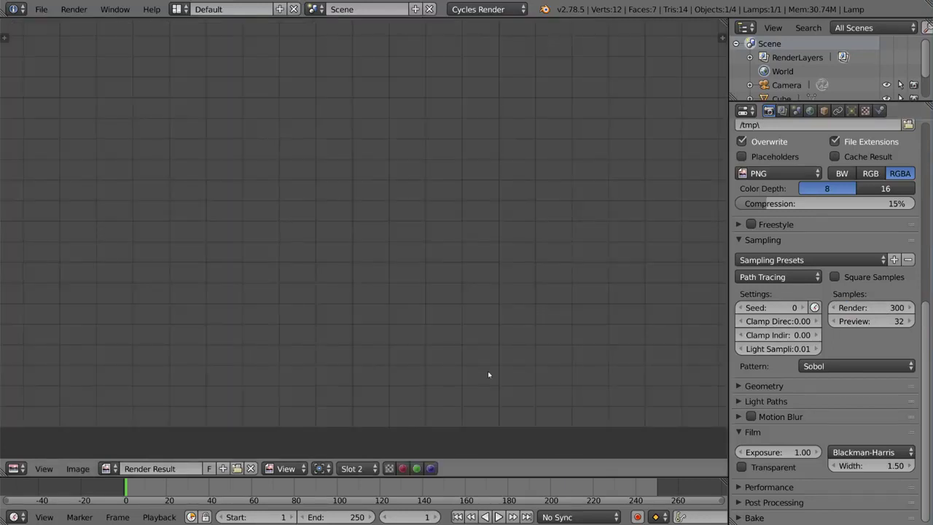
Render the scene at 300 samples and zoom in to inspect the smoother shadows
{"action": "key", "text": "F12"}
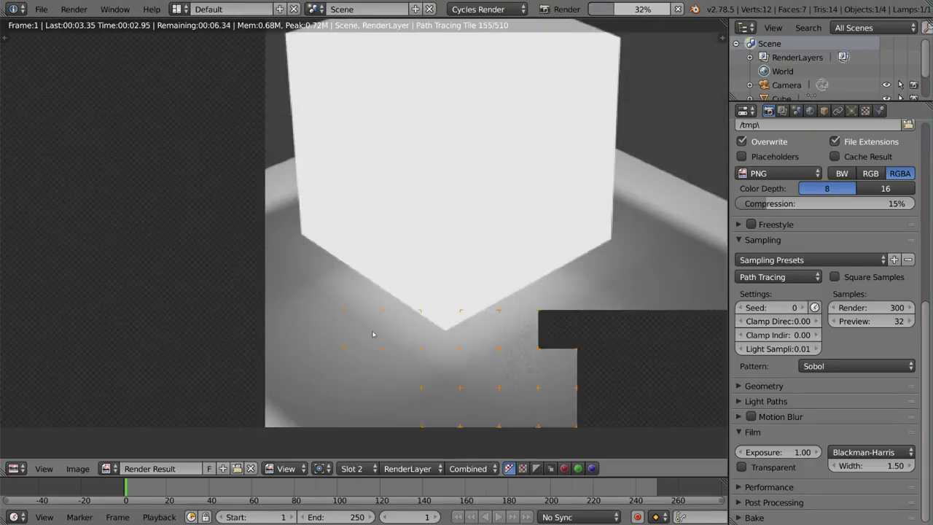
{"action": "scroll", "coordinate": [341, 290], "scroll_direction": "up", "scroll_amount": 5}
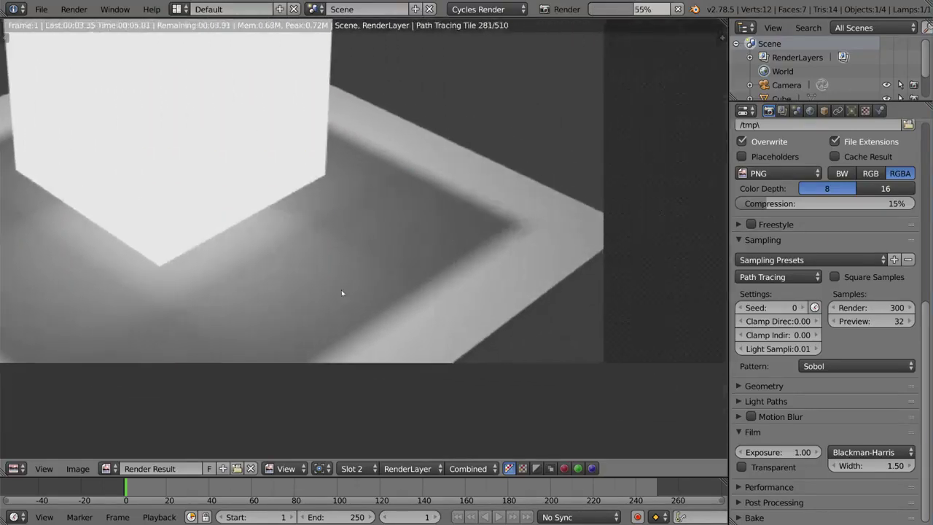
{"action": "scroll", "coordinate": [531, 303], "scroll_direction": "down", "scroll_amount": 3}
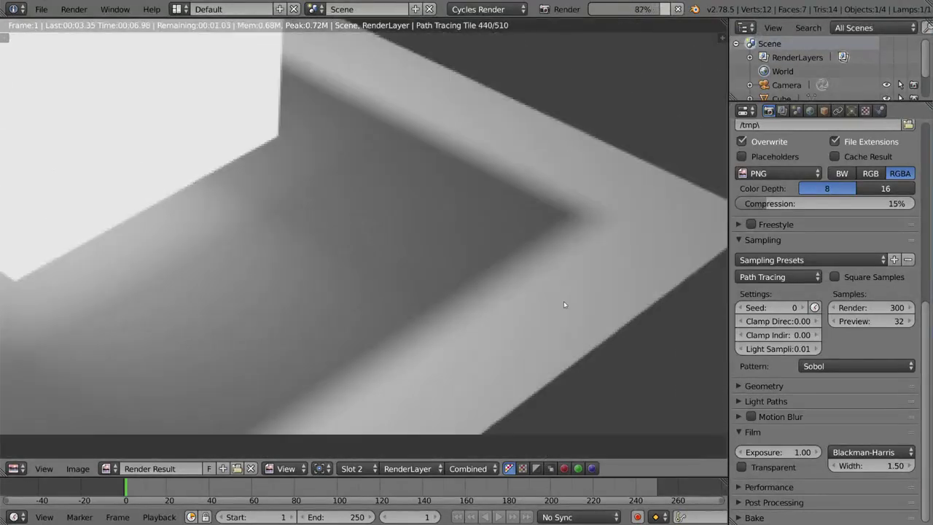
{"action": "scroll", "coordinate": [520, 306], "scroll_direction": "down", "scroll_amount": 4}
{"action": "scroll", "coordinate": [513, 330], "scroll_direction": "up", "scroll_amount": 1}
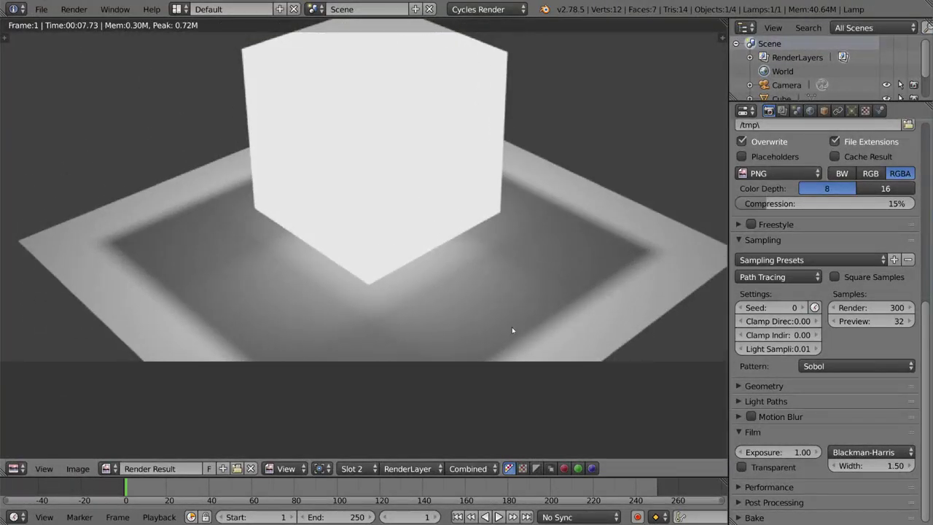
{"action": "scroll", "coordinate": [512, 330], "scroll_direction": "up", "scroll_amount": 1}
Raise the render samples to 1000 and render the scene again into Slot 2
{"action": "left_click", "coordinate": [864, 307]}
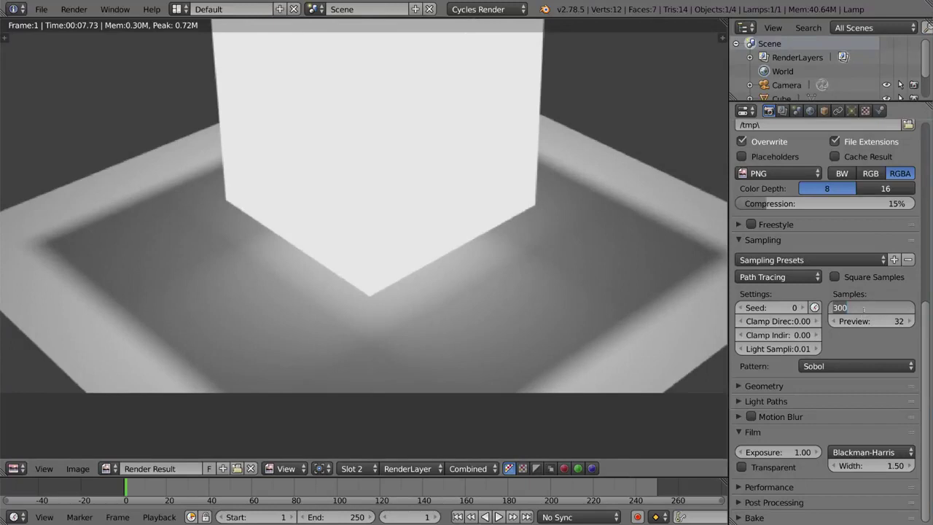
{"action": "type", "text": "1000"}
{"action": "key", "text": "Return"}
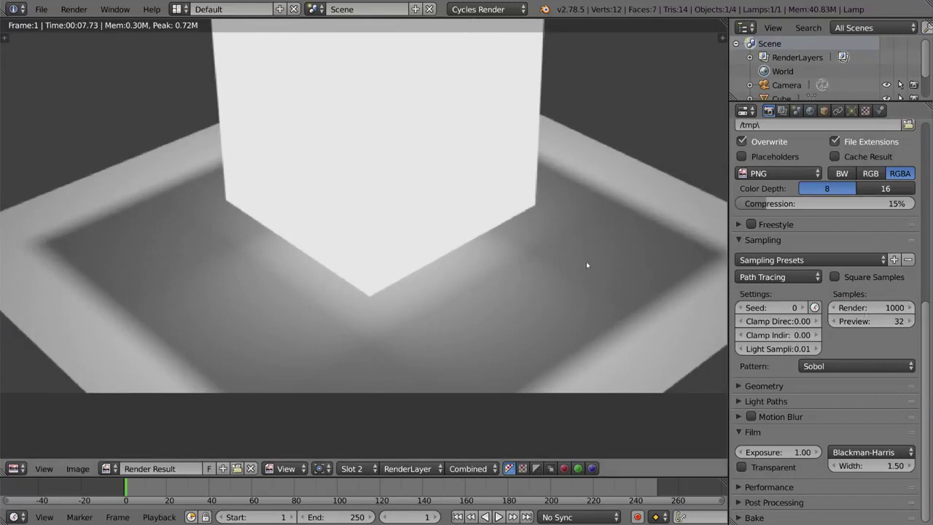
{"action": "key", "text": "F12"}
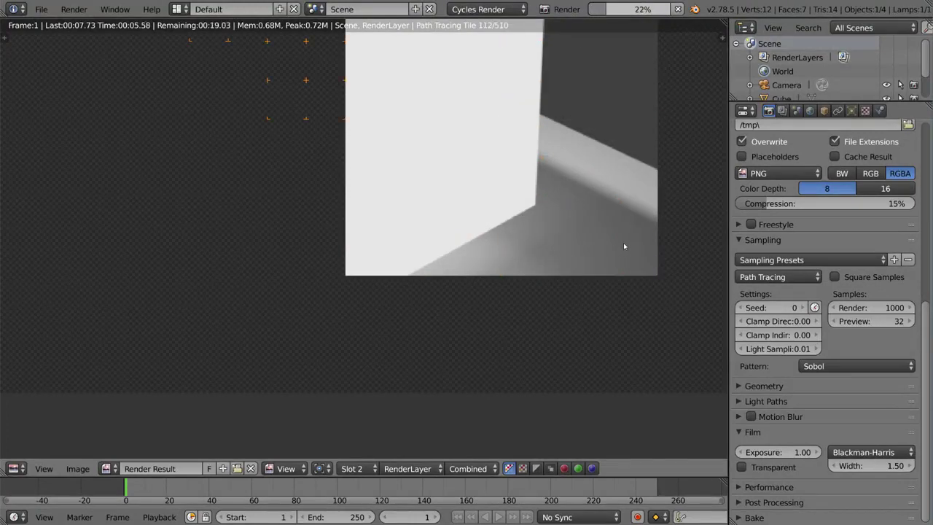
Zoom into the shadowed floor corner and toggle between Slot 1 and Slot 2 to compare
{"action": "scroll", "coordinate": [624, 246], "scroll_direction": "down", "scroll_amount": 1}
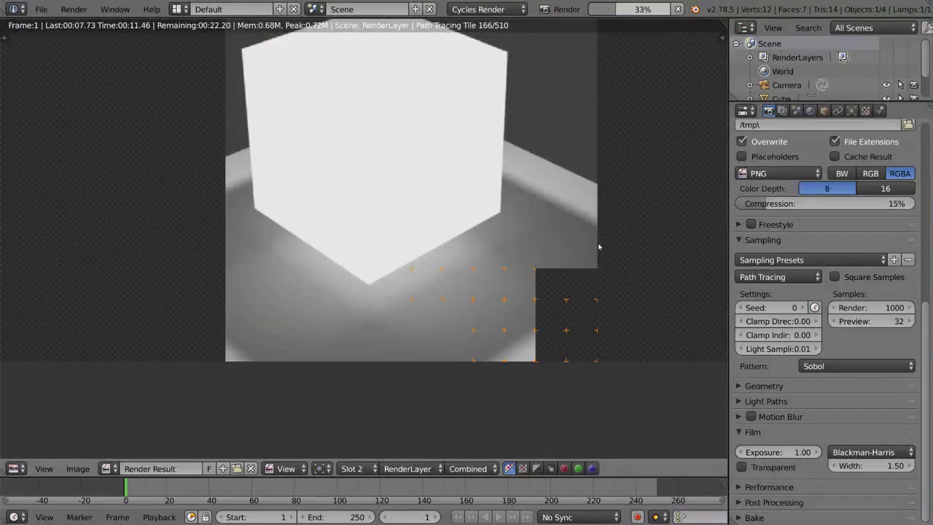
{"action": "middle_click_drag", "start_coordinate": [598, 242], "coordinate": [496, 280]}
{"action": "scroll", "coordinate": [496, 279], "scroll_direction": "up", "scroll_amount": 5}
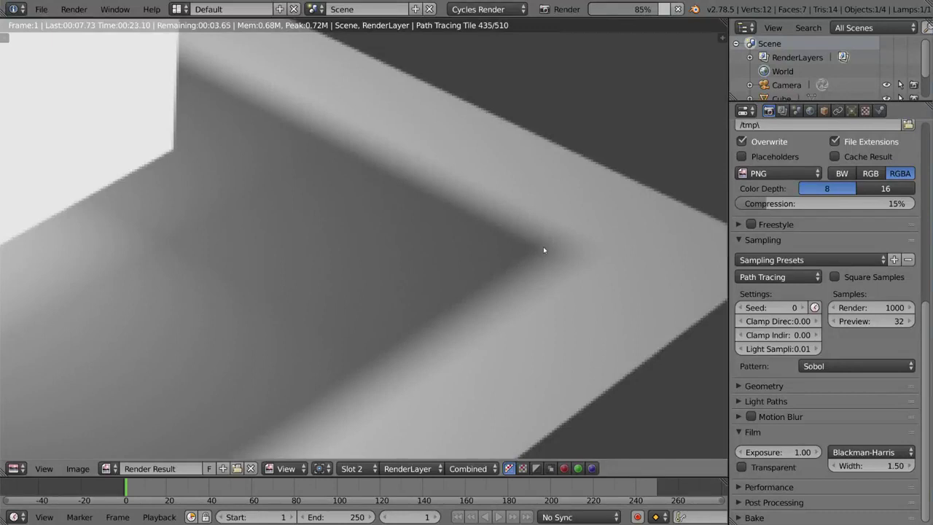
{"action": "scroll", "coordinate": [544, 247], "scroll_direction": "down", "scroll_amount": 5}
{"action": "scroll", "coordinate": [506, 255], "scroll_direction": "down", "scroll_amount": 3}
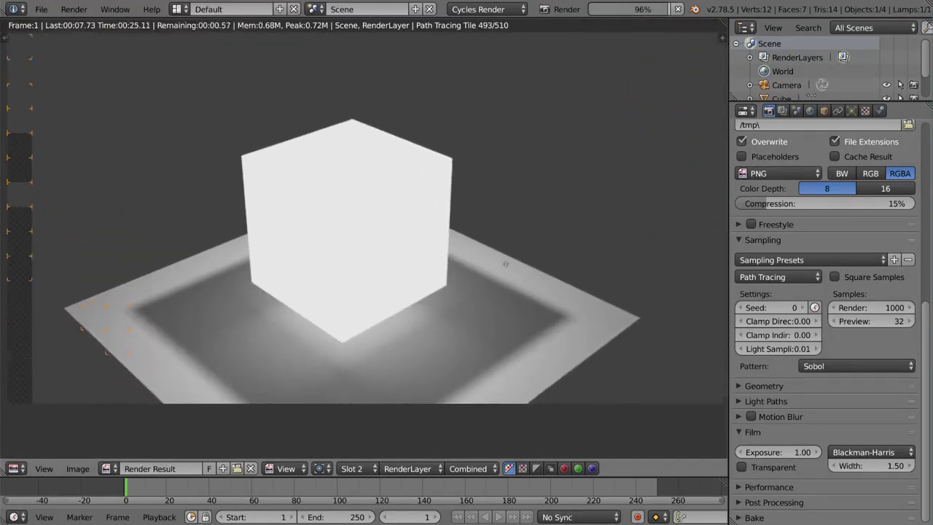
{"action": "scroll", "coordinate": [437, 219], "scroll_direction": "up", "scroll_amount": 5}
{"action": "scroll", "coordinate": [389, 171], "scroll_direction": "up", "scroll_amount": 4}
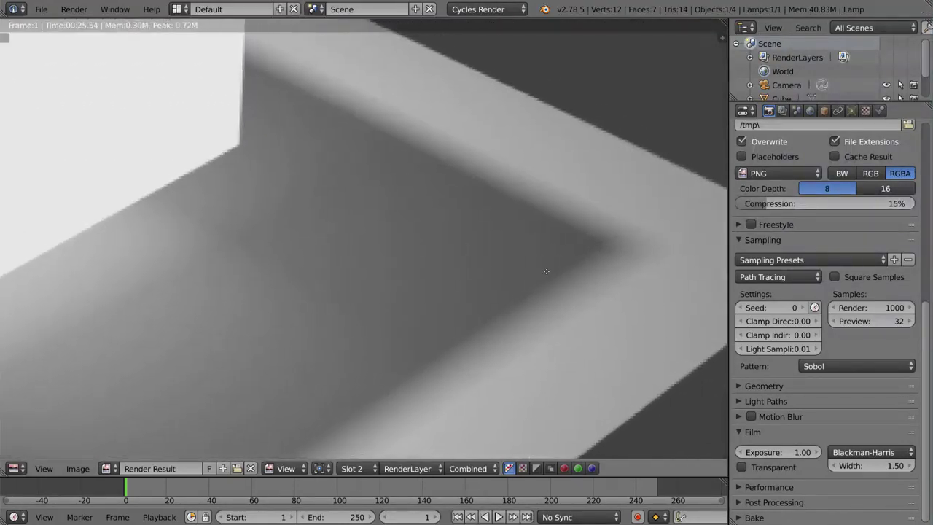
{"action": "key", "text": "j"}
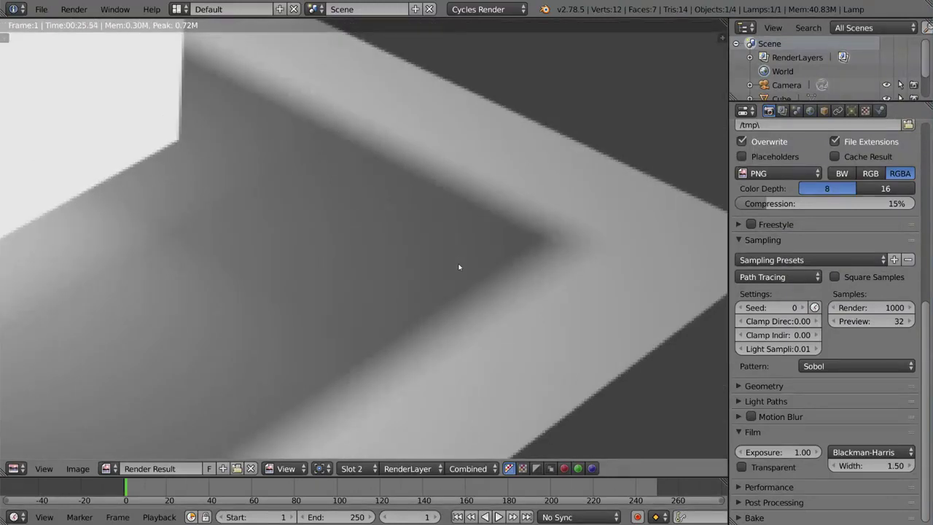
{"action": "key", "text": "j"}
Show the Slot 1 render, then return to Slot 2 and zoom out to the full 1000-sample image
{"action": "left_click", "coordinate": [352, 468]}
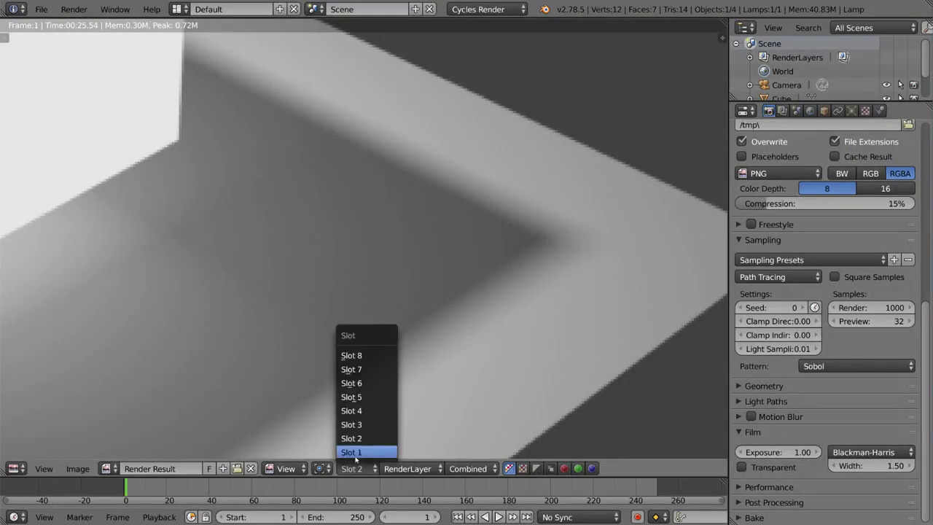
{"action": "left_click", "coordinate": [357, 452]}
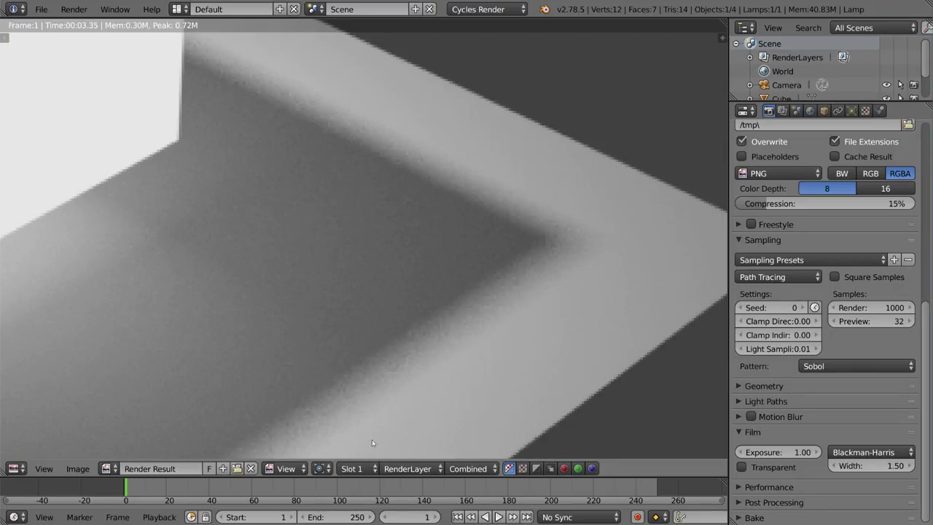
{"action": "left_click", "coordinate": [356, 469]}
{"action": "left_click", "coordinate": [350, 436]}
{"action": "scroll", "coordinate": [466, 288], "scroll_direction": "down", "scroll_amount": 8}
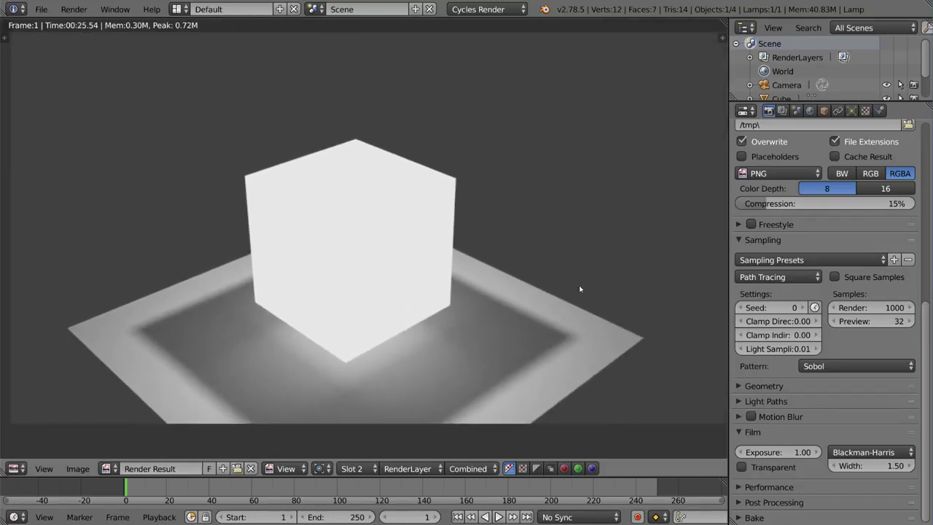
{"action": "scroll", "coordinate": [525, 321], "scroll_direction": "down", "scroll_amount": 2}
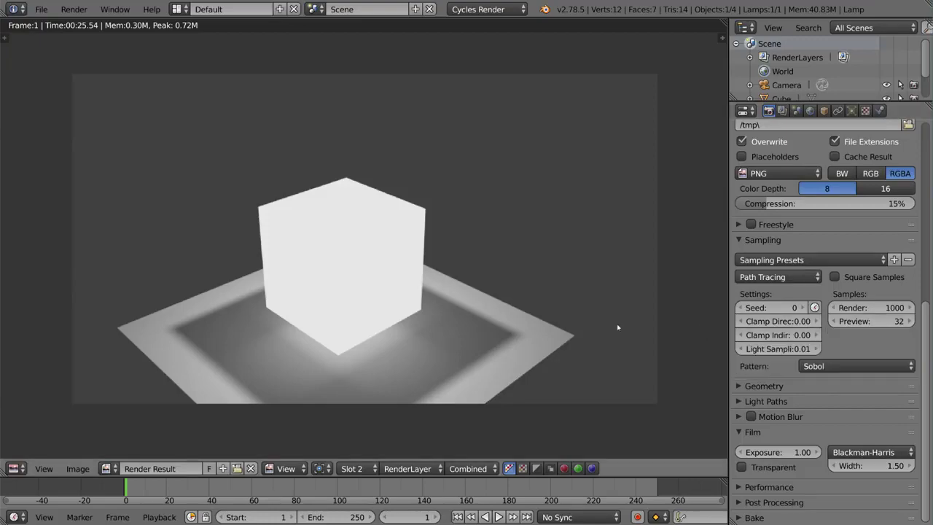
Leave the render result and switch the 3D viewport to Rendered shading for a live Cycles preview
{"action": "key", "text": "Escape"}
{"action": "key", "text": "shift+z"}
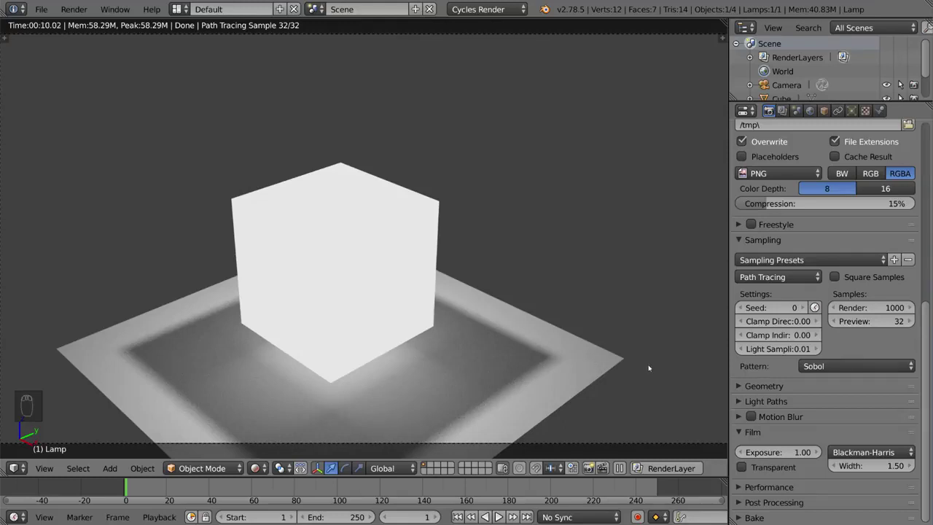
Set the preview samples to 0 so the live render keeps refining
{"action": "left_click", "coordinate": [867, 322]}
{"action": "type", "text": "0"}
{"action": "key", "text": "Return"}
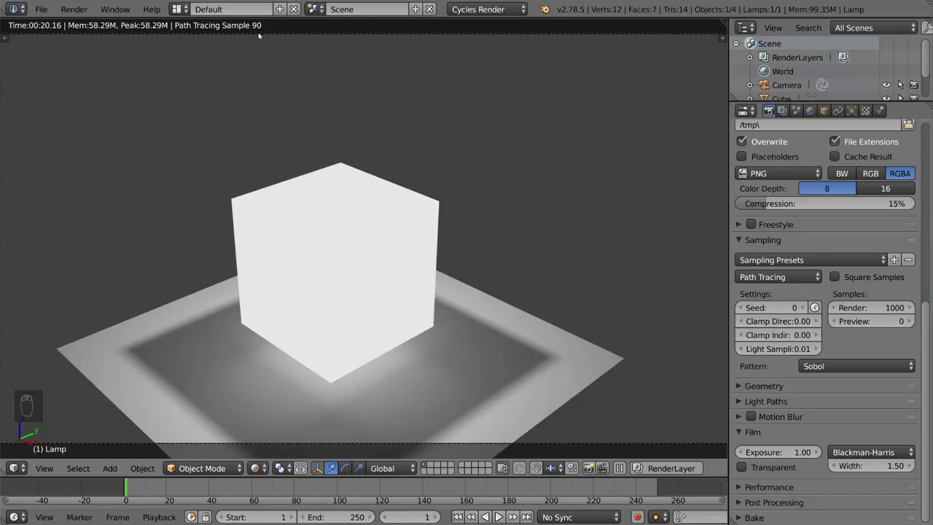
Orbit in close to inspect the cube and plane, then return the viewport to solid shading
{"action": "scroll", "coordinate": [371, 201], "scroll_direction": "down", "scroll_amount": 4}
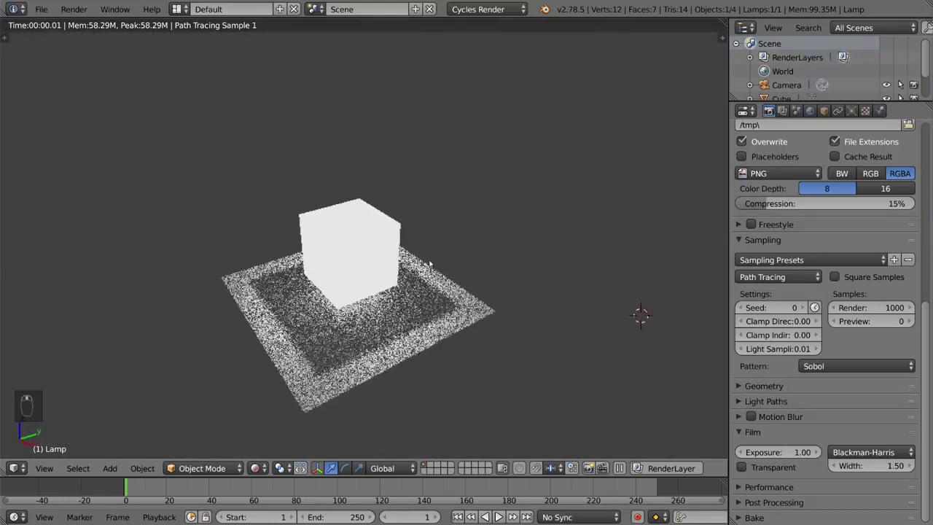
{"action": "middle_click_drag", "start_coordinate": [371, 202], "coordinate": [344, 148]}
{"action": "scroll", "coordinate": [344, 147], "scroll_direction": "up", "scroll_amount": 3}
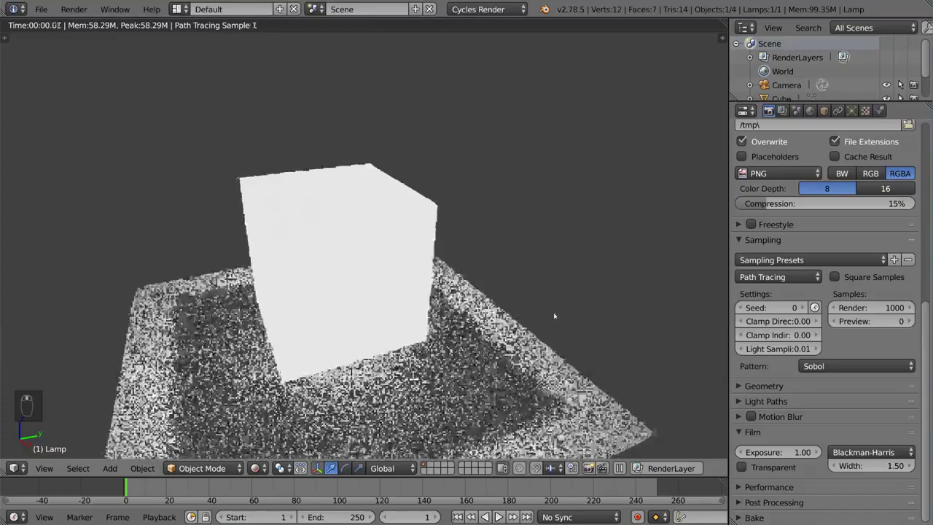
{"action": "middle_click_drag", "start_coordinate": [408, 190], "coordinate": [530, 219]}
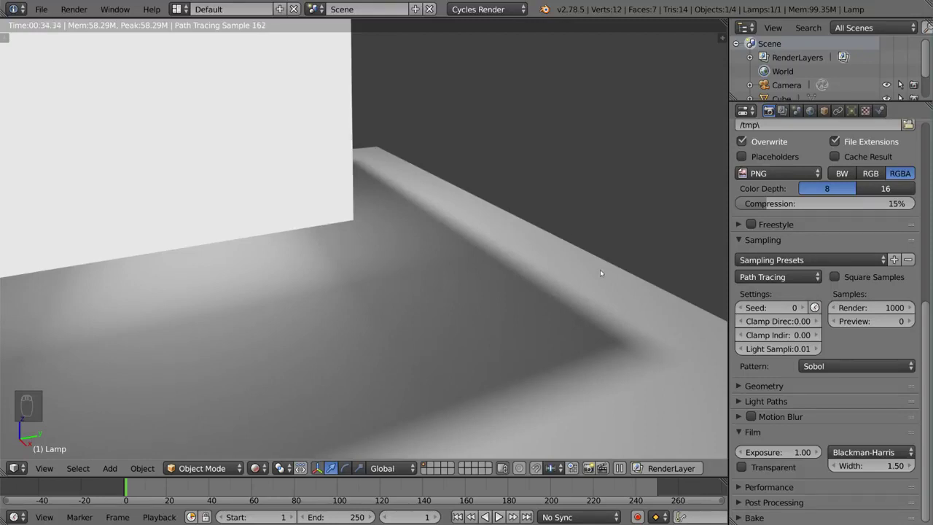
{"action": "key", "text": "shift+z"}
{"action": "scroll", "coordinate": [629, 302], "scroll_direction": "down", "scroll_amount": 8}
Look through the camera and set the render samples back to 128
{"action": "middle_click_drag", "start_coordinate": [525, 258], "coordinate": [583, 263]}
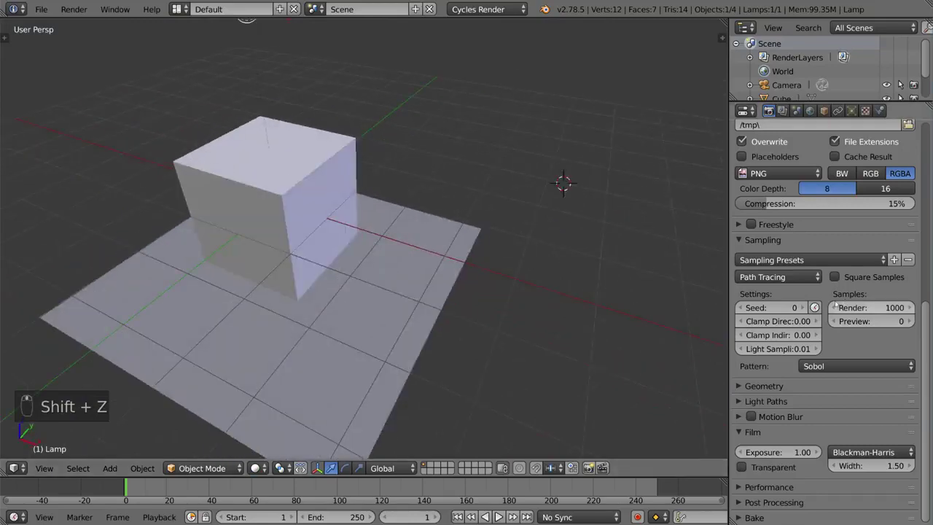
{"action": "key", "text": "KP_0"}
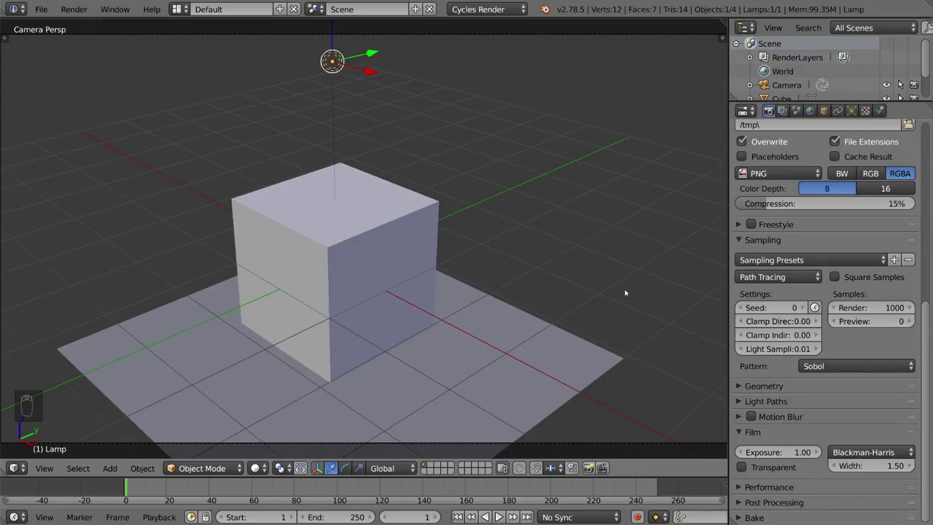
{"action": "left_click", "coordinate": [855, 307]}
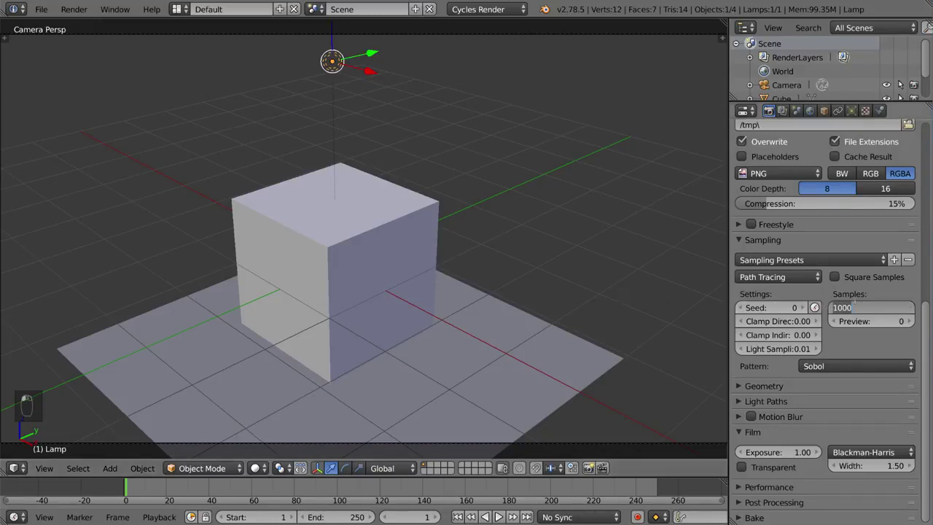
{"action": "key", "text": "Escape"}
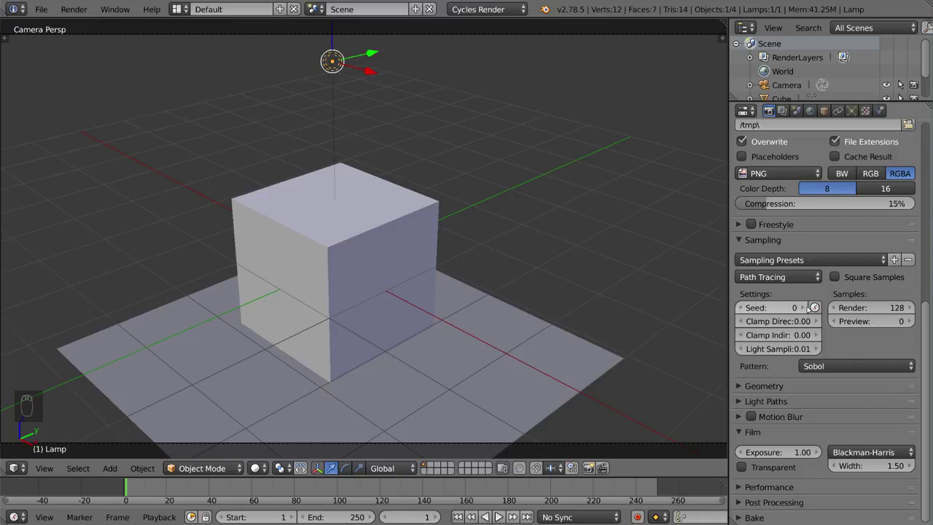
Enable the animated seed, raise the seed to 1, then set it back to 0
{"action": "left_click", "coordinate": [815, 306]}
{"action": "left_click", "coordinate": [801, 308]}
{"action": "left_click", "coordinate": [742, 308]}
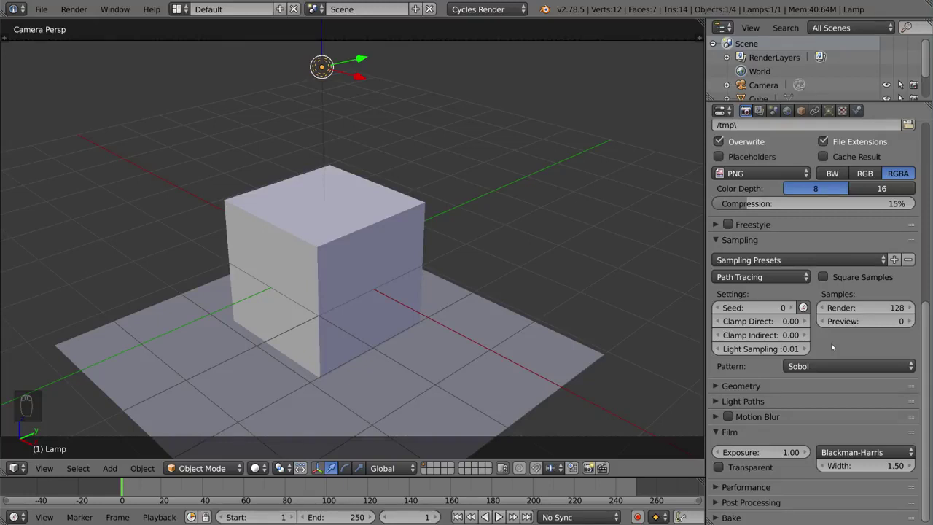
{"action": "key", "text": "Escape"}
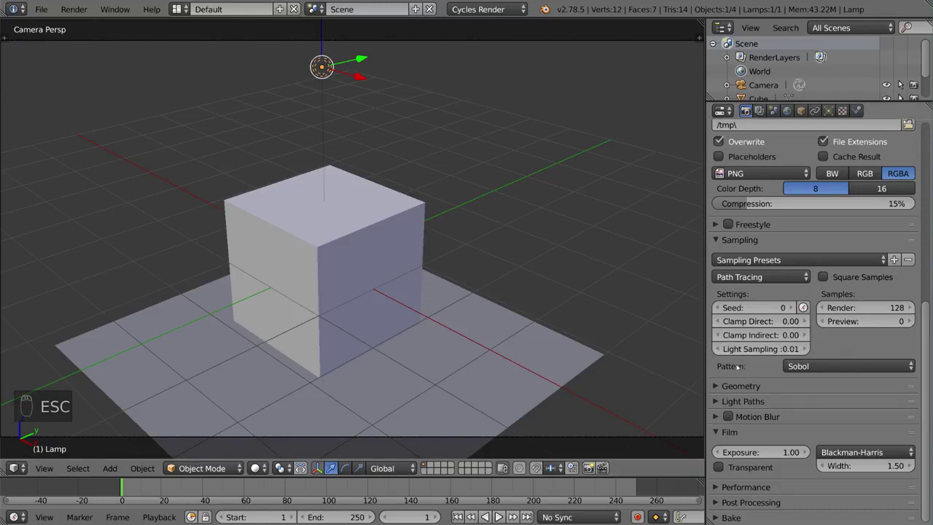
{"action": "left_click", "coordinate": [797, 366]}
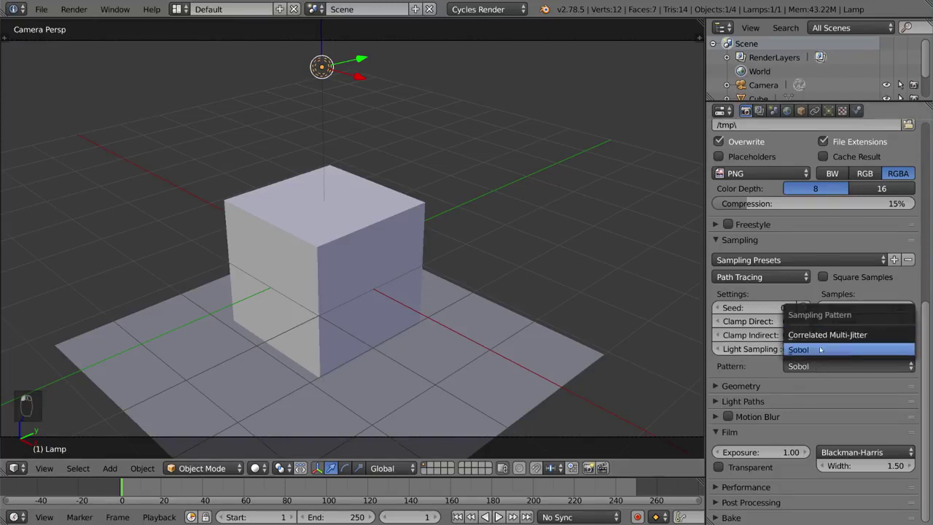
{"action": "left_click", "coordinate": [795, 348]}
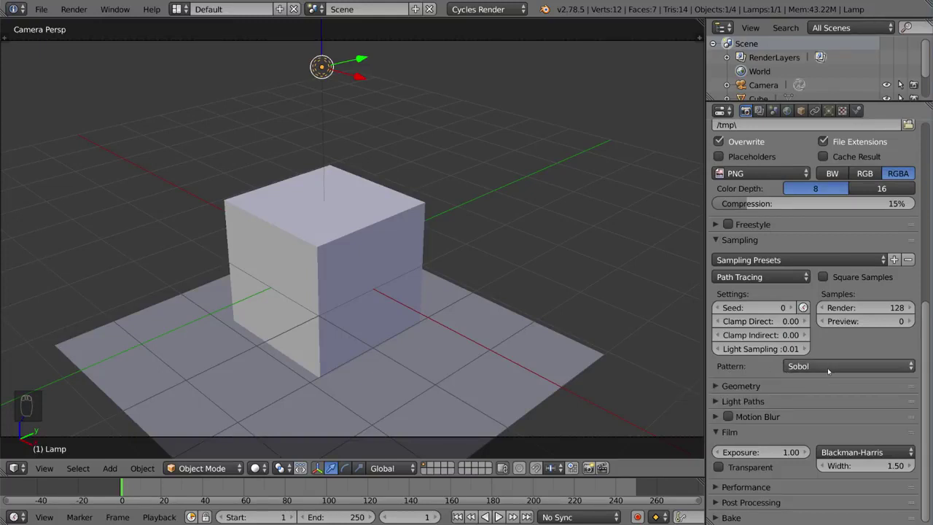
{"action": "left_click", "coordinate": [828, 369]}
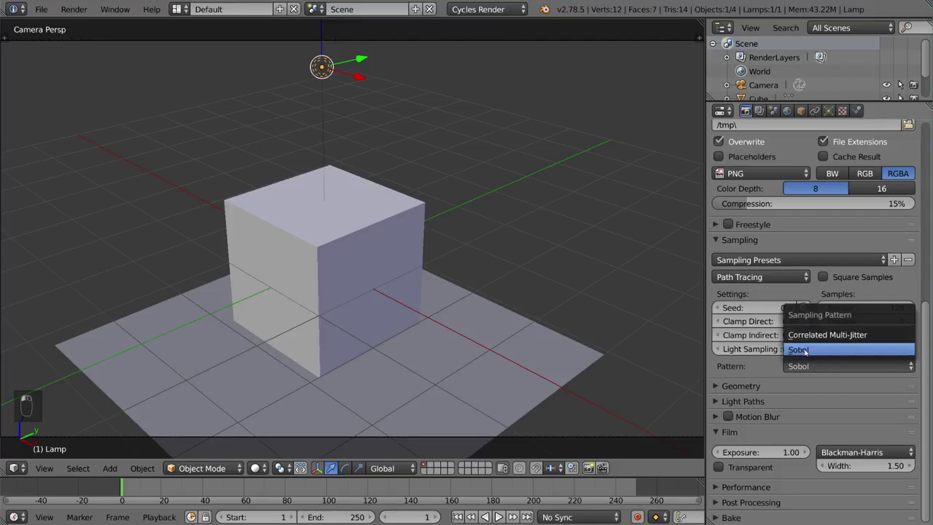